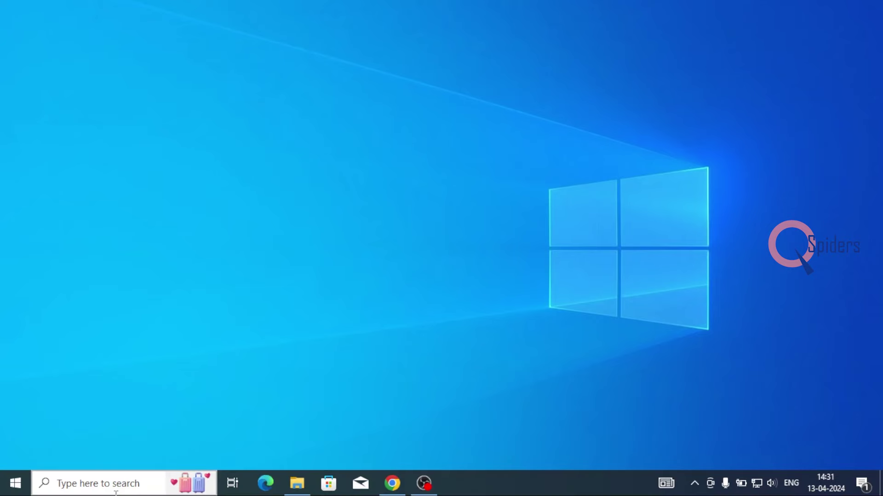
# Open Command Prompt from a Windows search for cmd.
pyautogui.click(116, 491)
pyautogui.write('cmd')
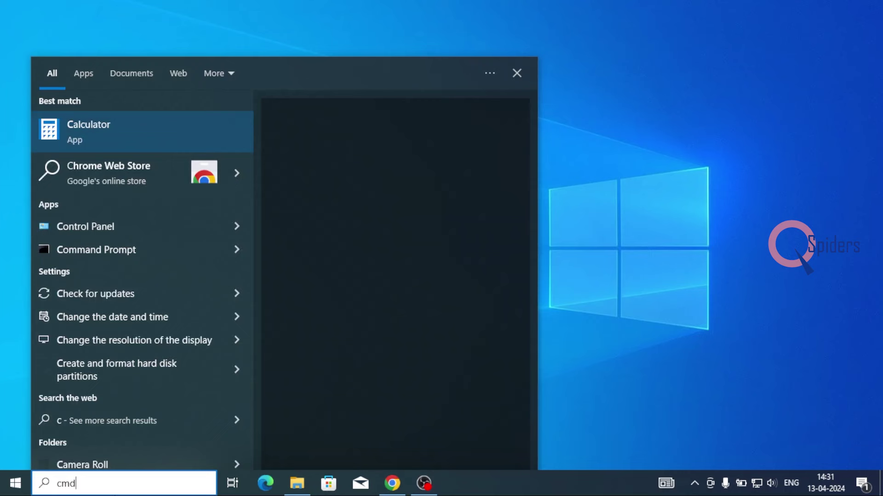
pyautogui.press('Return')
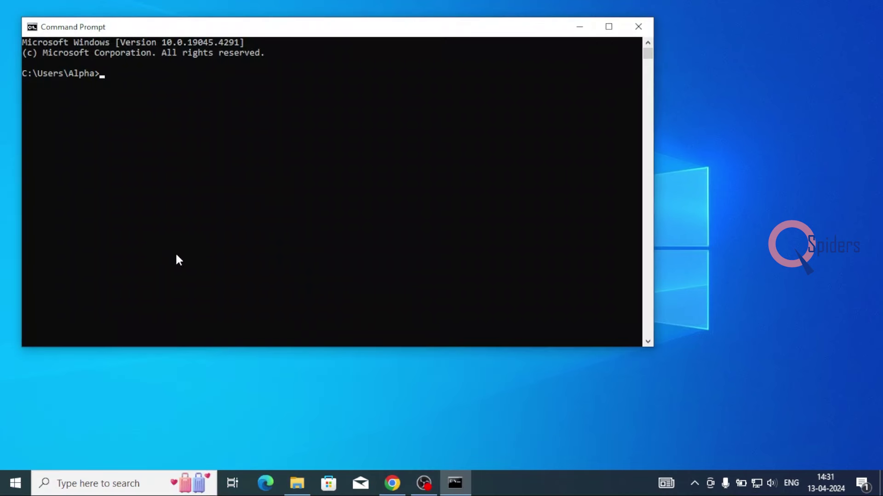
# Run java -version and see that 'java' is not recognized.
pyautogui.write('ja')
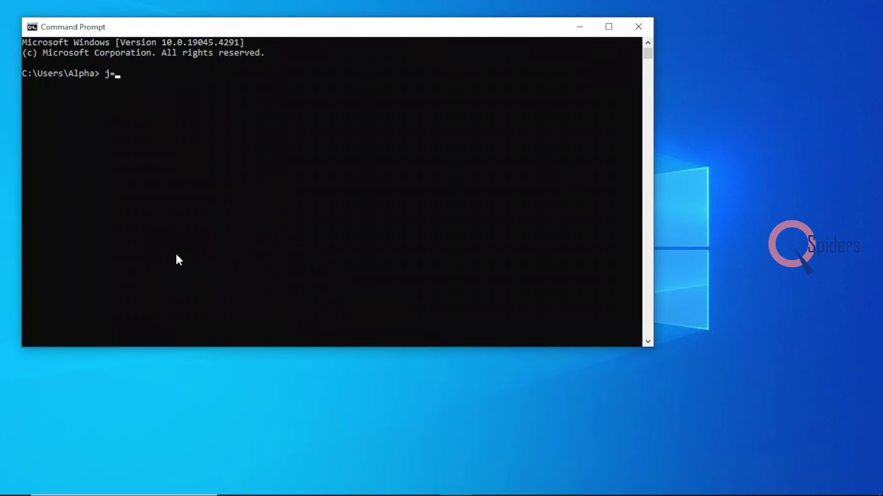
pyautogui.press('BackSpace')
pyautogui.press('BackSpace')
pyautogui.press('BackSpace')
pyautogui.write('java -')
pyautogui.write('vem')
pyautogui.press('BackSpace')
pyautogui.press('BackSpace')
pyautogui.write('ersion')
pyautogui.press('Return')
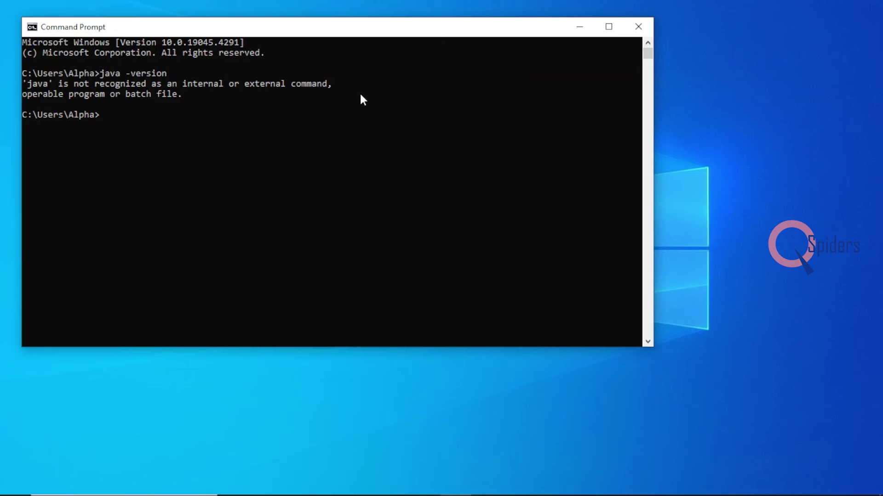
# Close the console, Google 'jdk download' in Chrome and open Oracle's Java Downloads page.
pyautogui.click(639, 27)
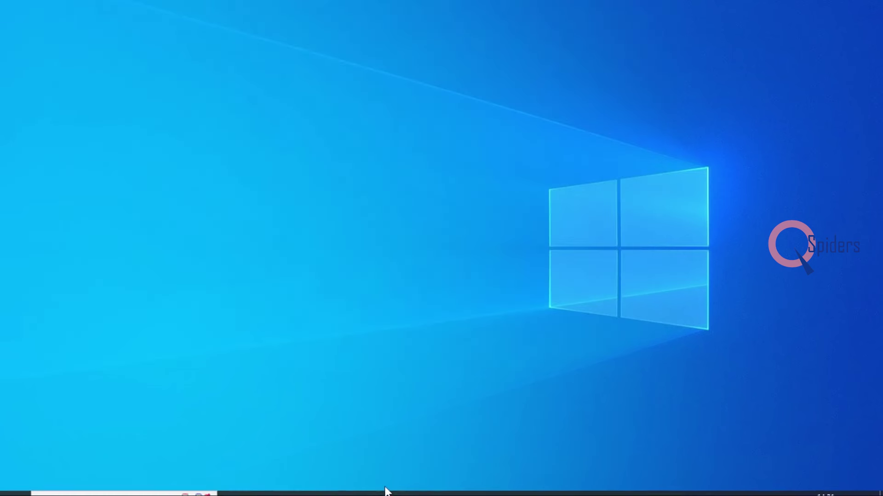
pyautogui.click(392, 490)
pyautogui.write('j')
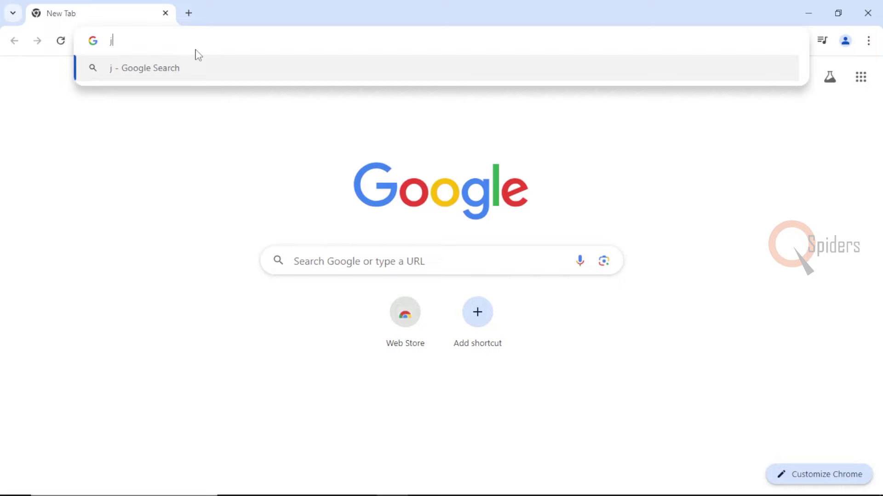
pyautogui.write('dk')
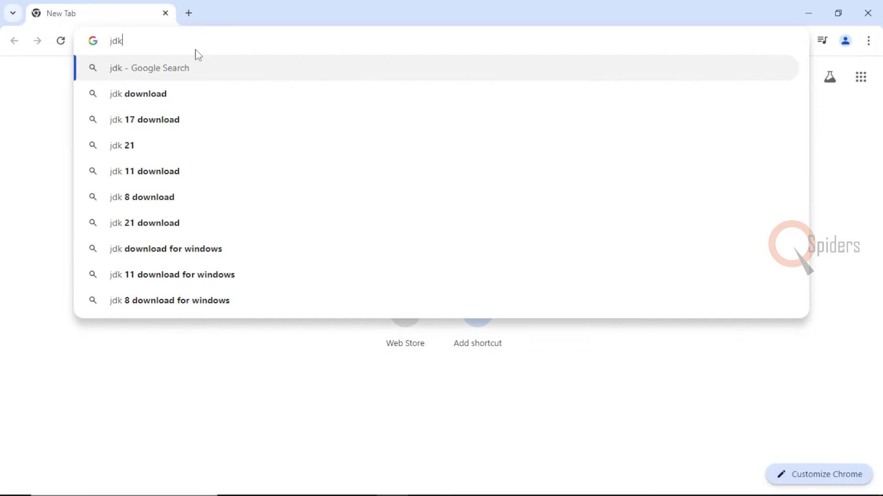
pyautogui.press('Down')
pyautogui.press('Return')
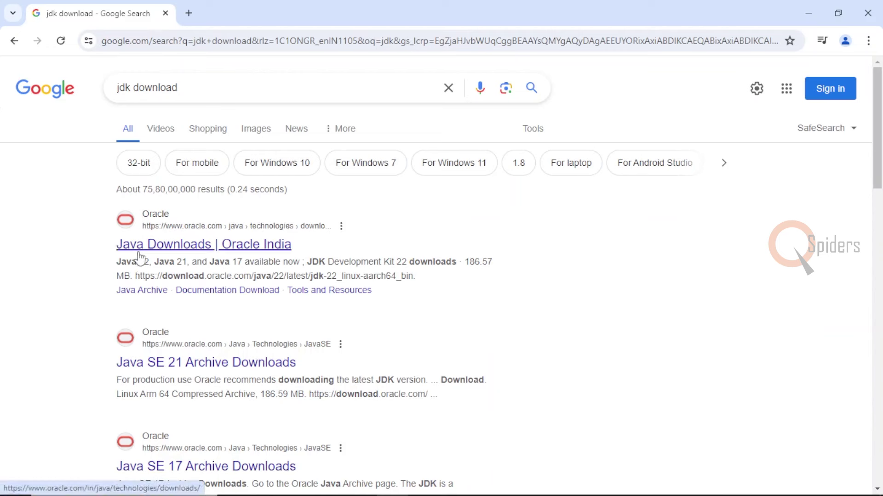
pyautogui.click(235, 247)
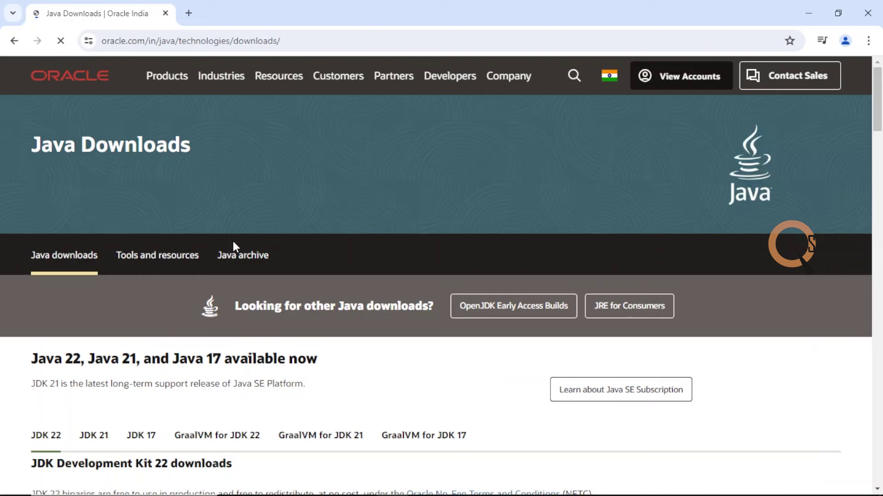
# Download the JDK 17 Windows x64 installer jdk-17_windows-x64_bin.exe and confirm it finished.
pyautogui.scroll(-4, 233, 242)
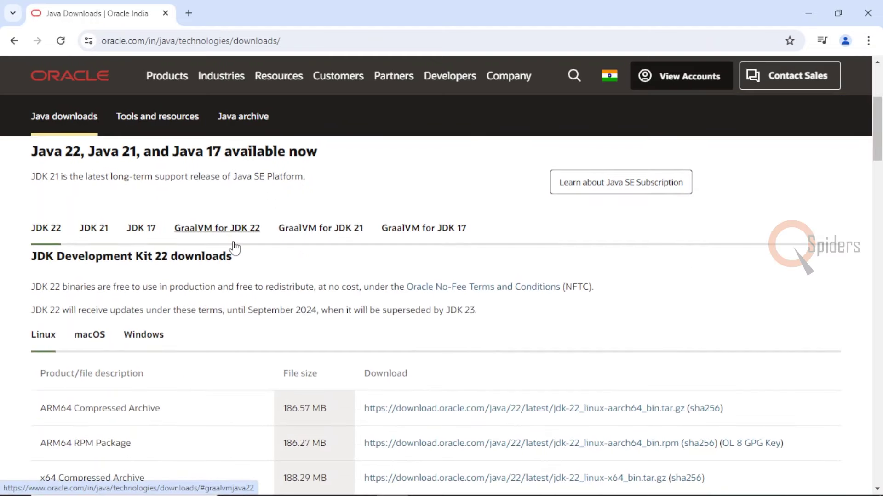
pyautogui.click(139, 229)
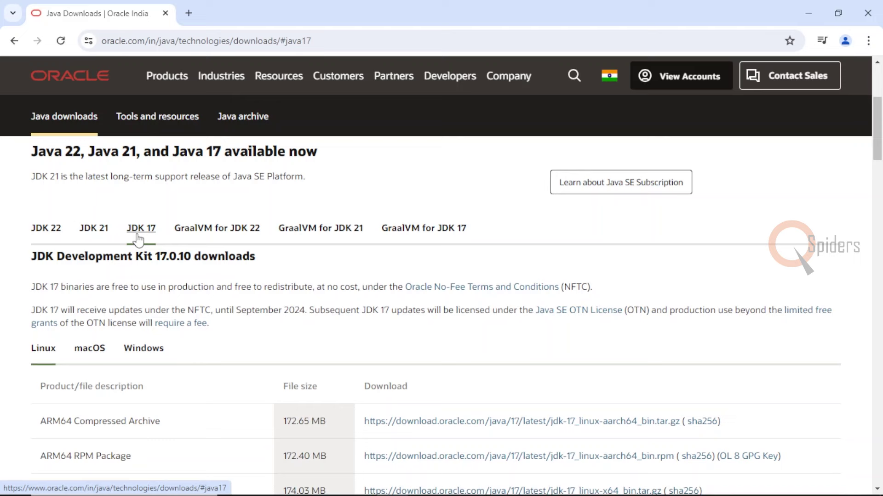
pyautogui.click(144, 348)
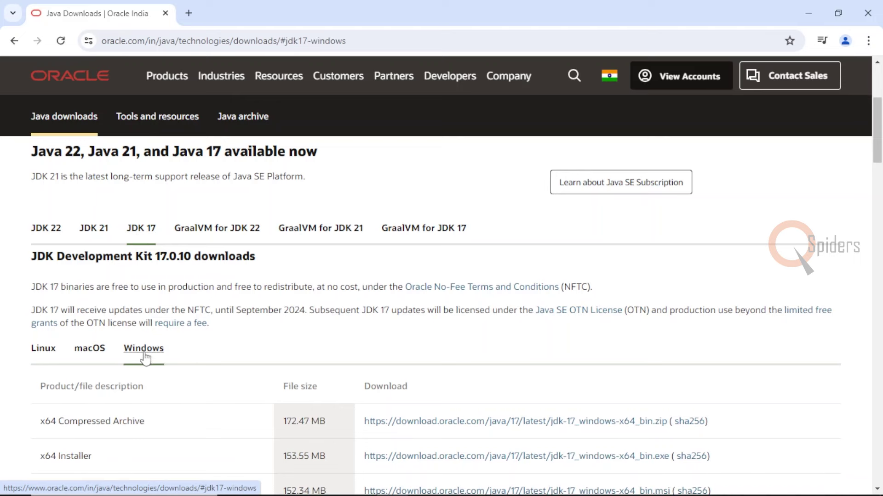
pyautogui.scroll(-3, 144, 358)
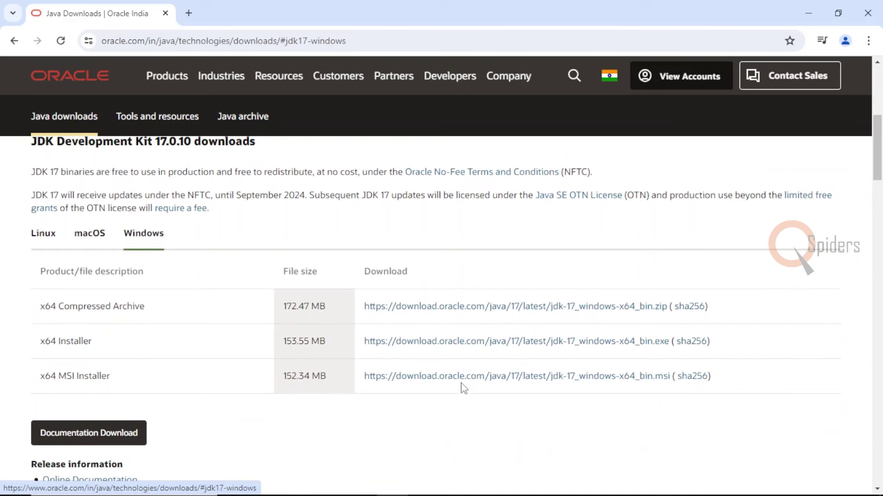
pyautogui.click(448, 347)
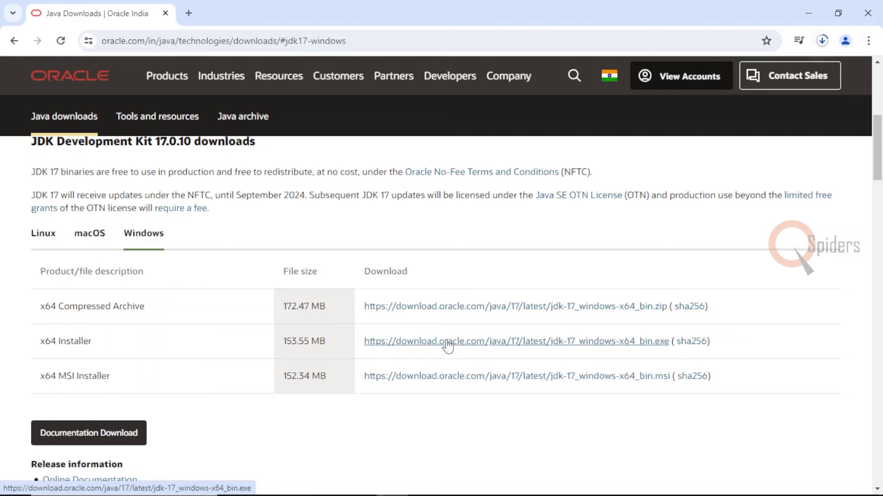
pyautogui.click(822, 41)
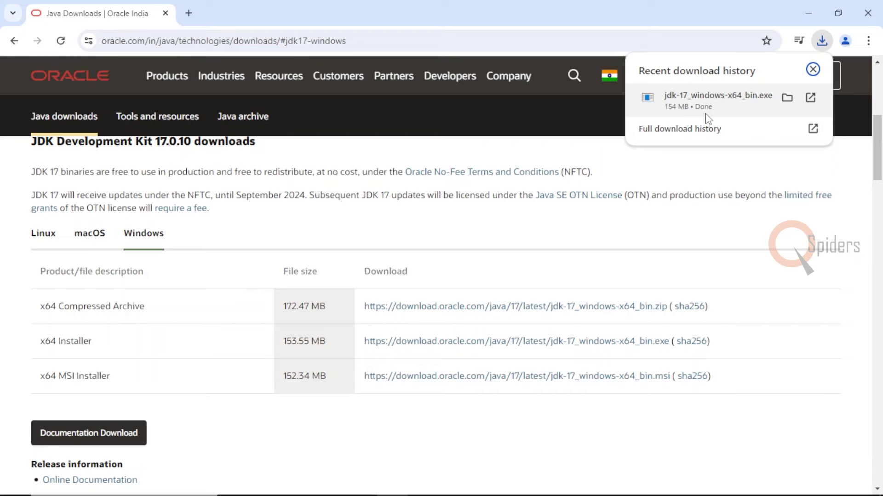
# Run the downloaded jdk-17 installer and install JDK 17.0.10 to the default C:\Program Files\Java\jdk-17.
pyautogui.click(787, 97)
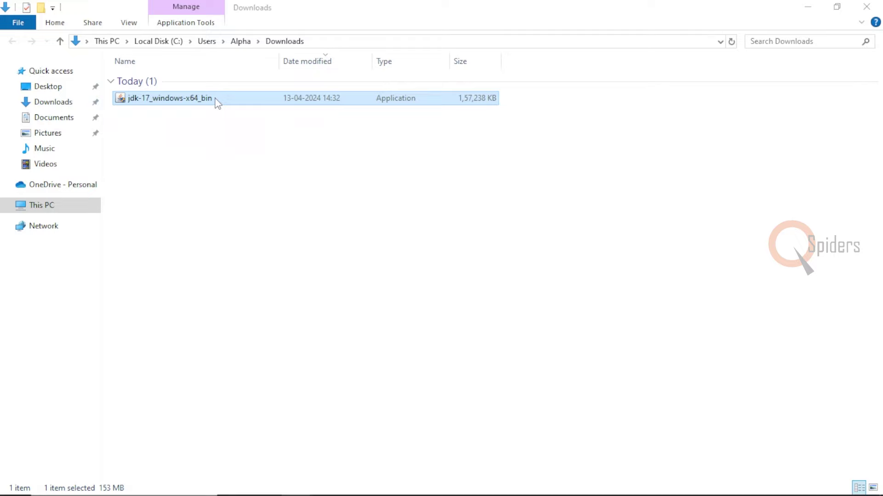
pyautogui.doubleClick(217, 102)
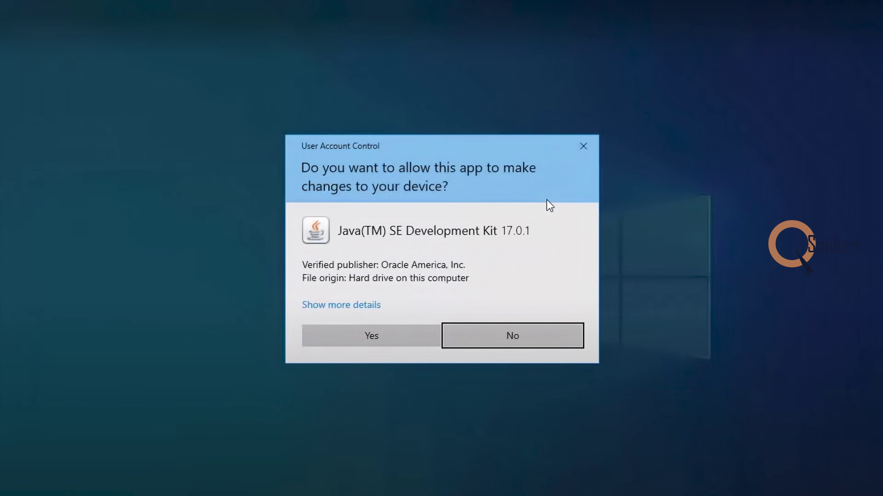
pyautogui.click(401, 337)
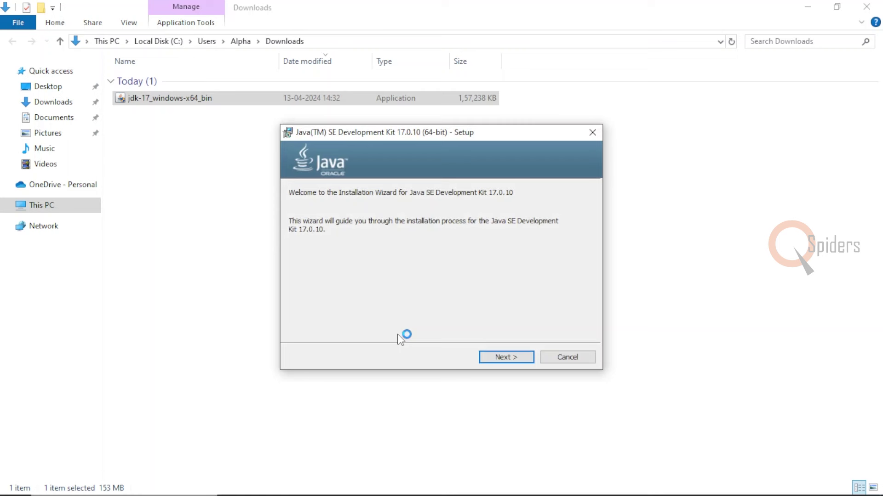
pyautogui.click(519, 360)
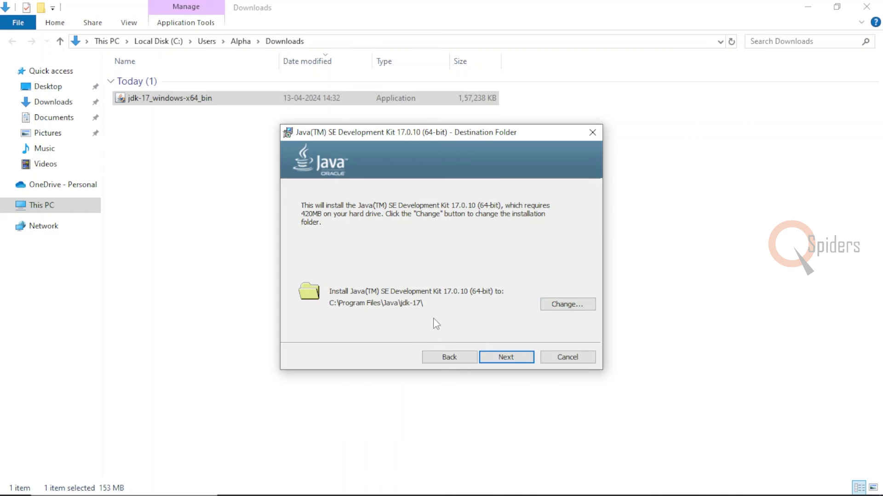
pyautogui.click(506, 357)
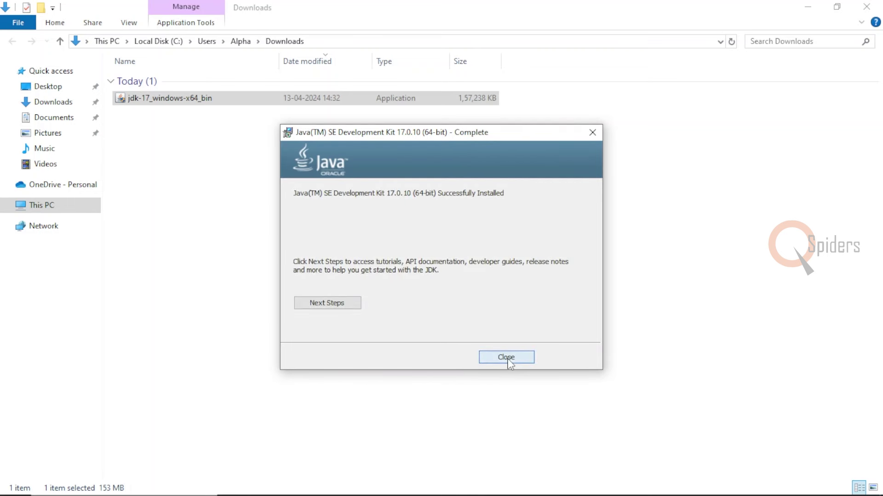
pyautogui.click(506, 358)
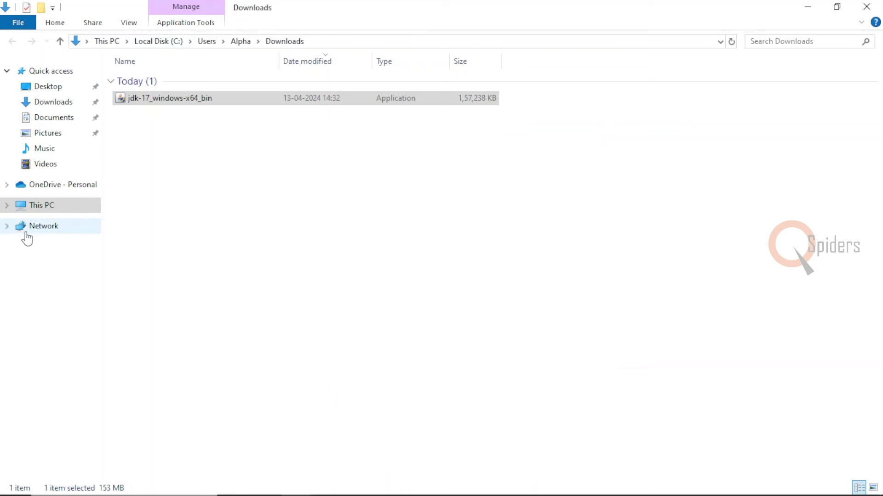
# Browse This PC > Local Disk (C:) > Program Files > Java > jdk-17 in File Explorer.
pyautogui.click(50, 205)
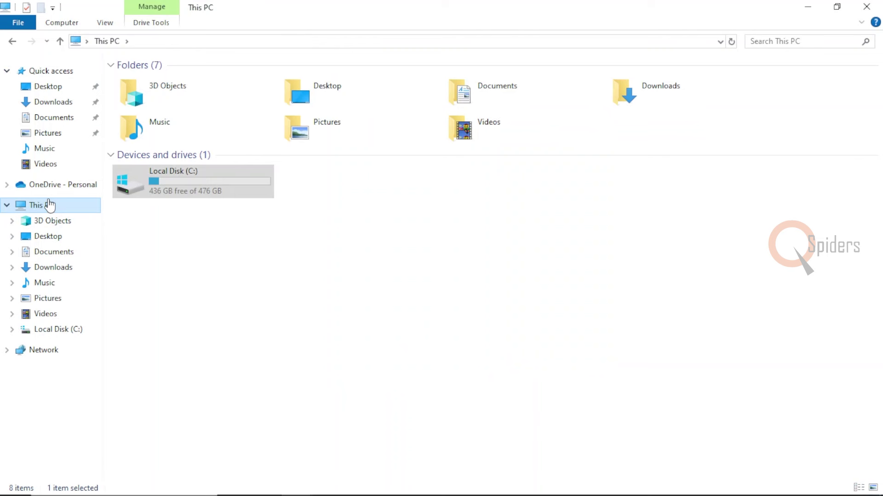
pyautogui.doubleClick(232, 189)
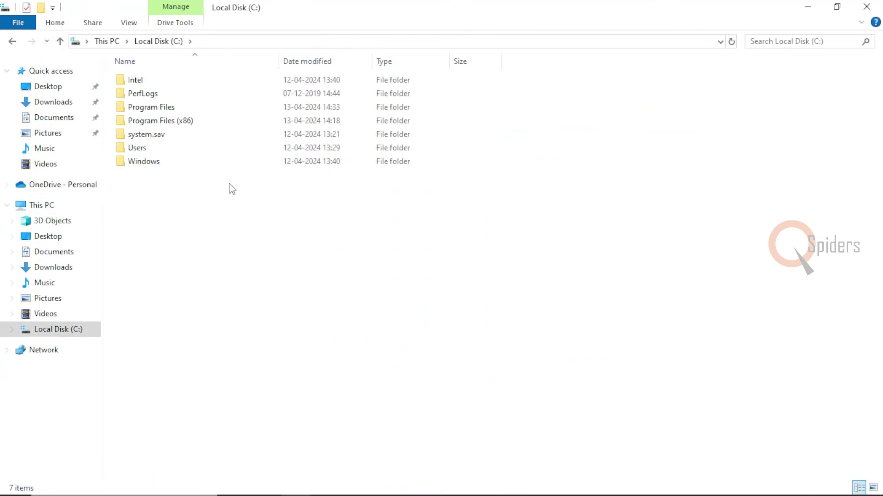
pyautogui.doubleClick(158, 107)
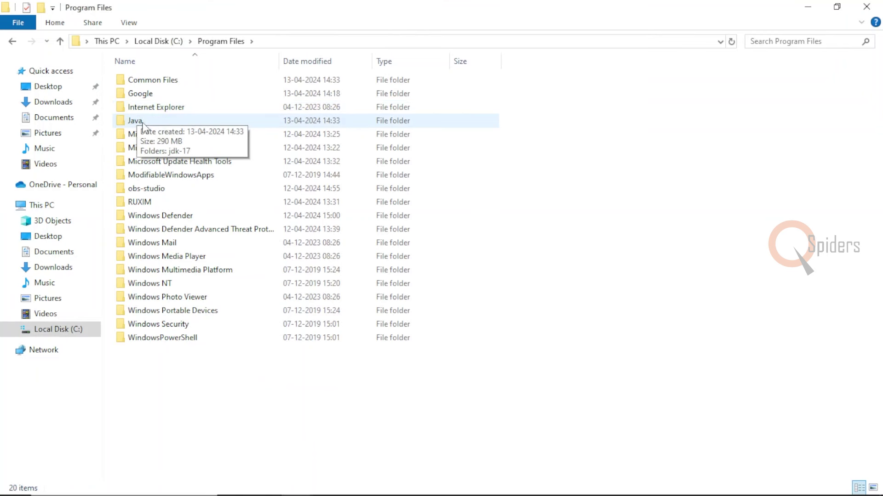
pyautogui.doubleClick(140, 122)
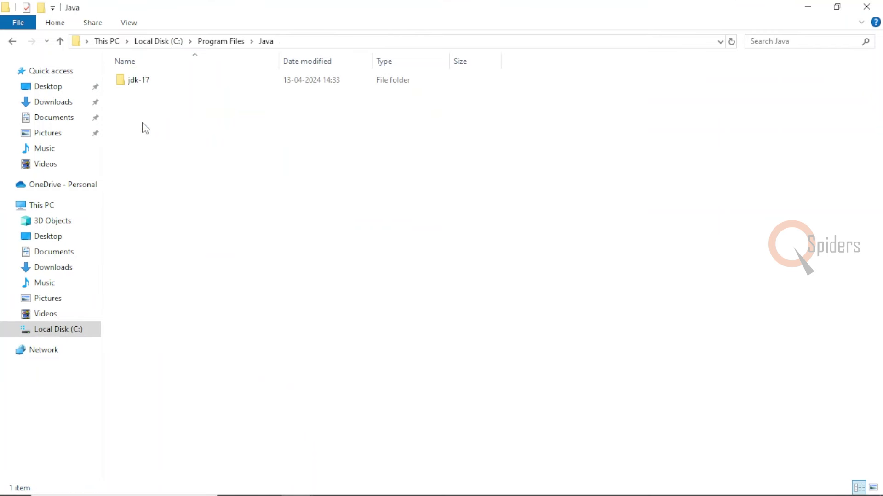
pyautogui.doubleClick(146, 82)
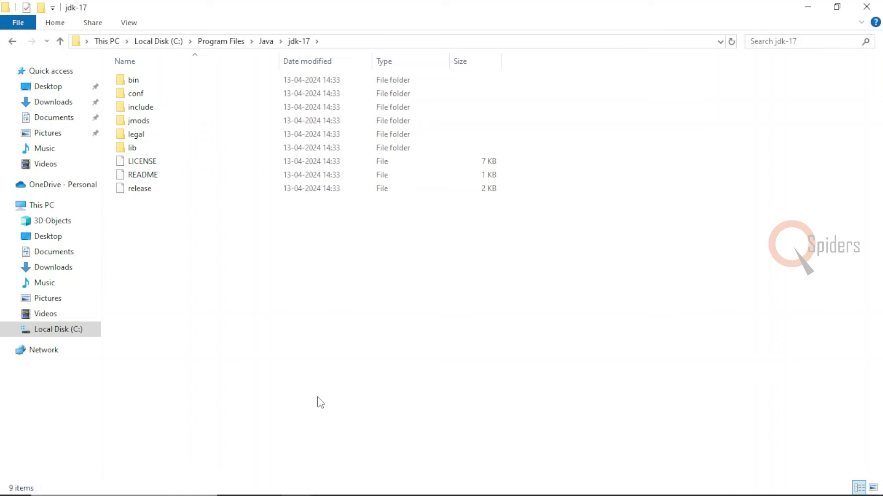
# In a new Command Prompt, confirm java -version reports 17.0.10, then minimize it.
pyautogui.moveTo(42, 490)
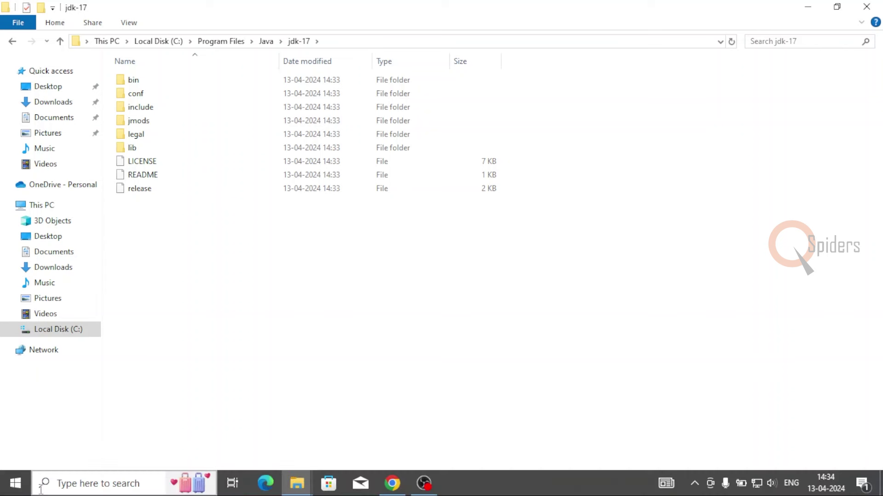
pyautogui.click(67, 483)
pyautogui.write('cmd')
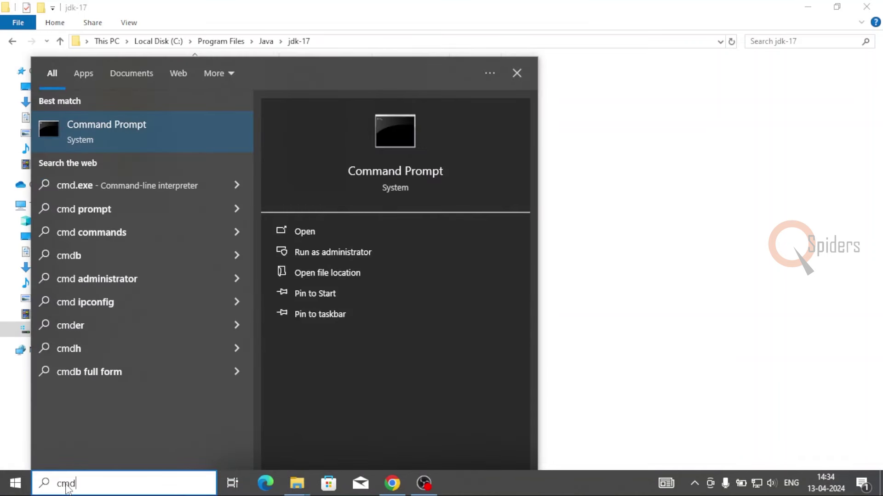
pyautogui.press('Return')
pyautogui.write('jav')
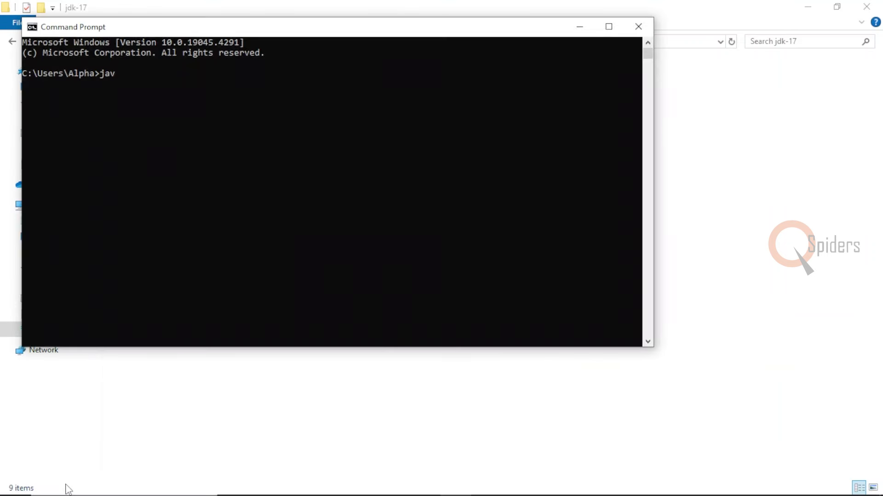
pyautogui.write('a -version')
pyautogui.press('Return')
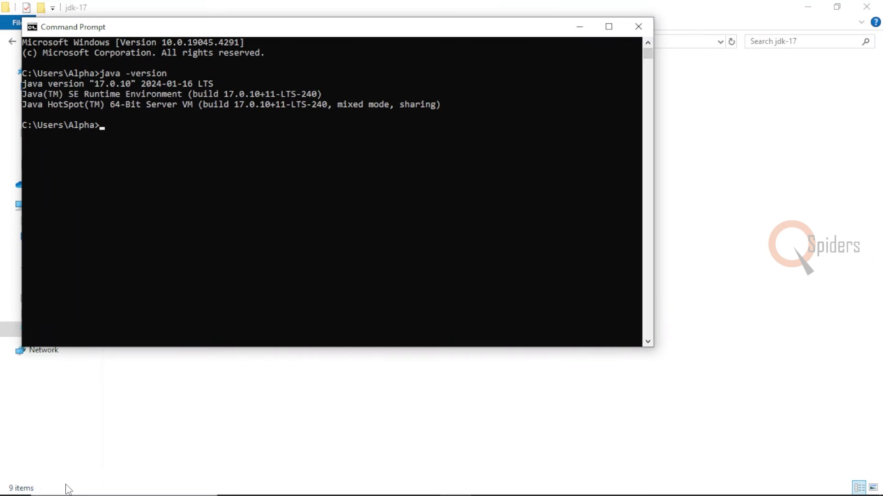
pyautogui.click(588, 32)
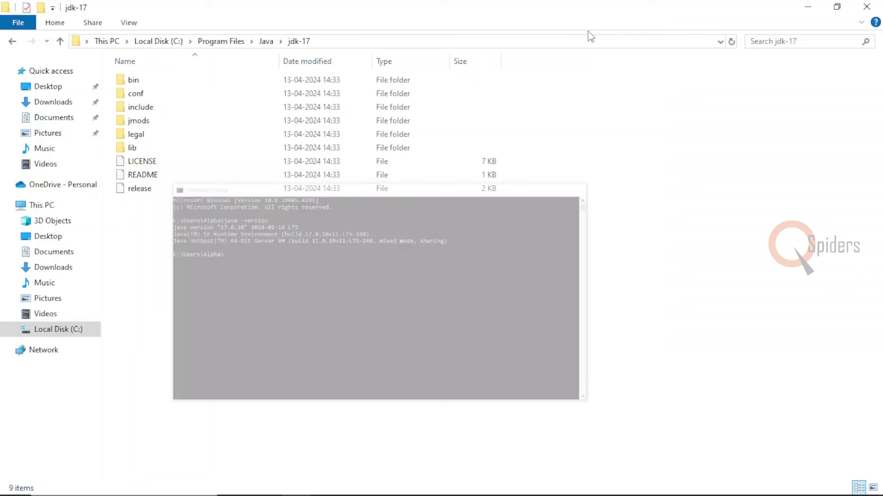
# Open Environment Variables via 'Edit the system environment variables' and select the system Path variable.
pyautogui.click(117, 483)
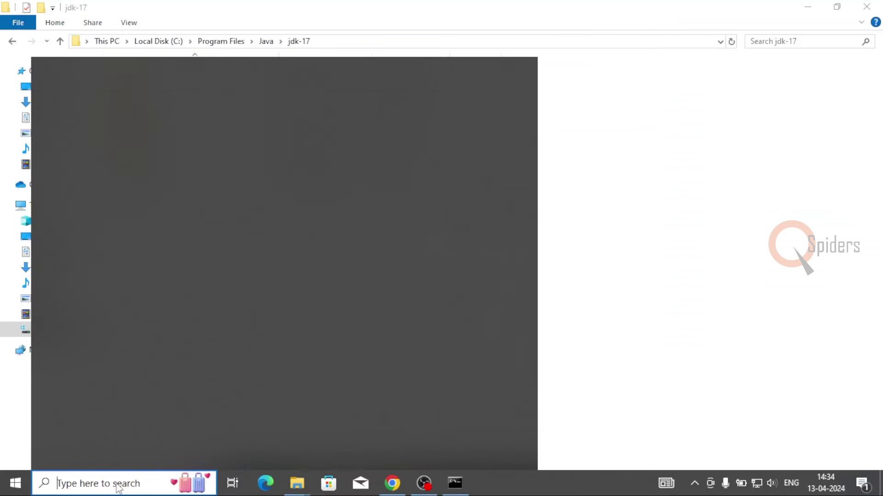
pyautogui.write('en')
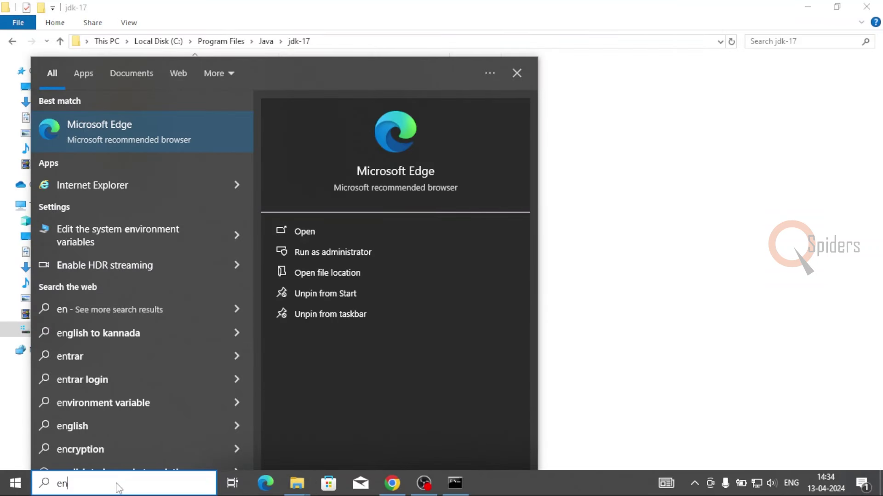
pyautogui.write('vir')
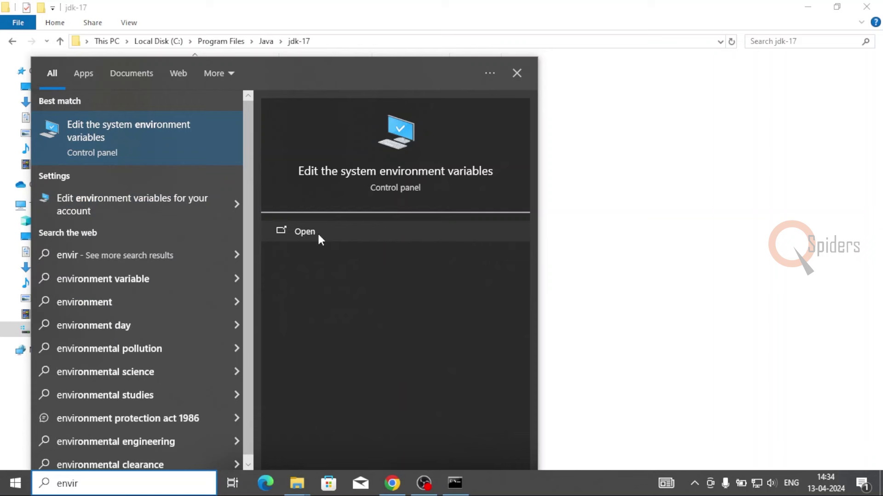
pyautogui.click(316, 229)
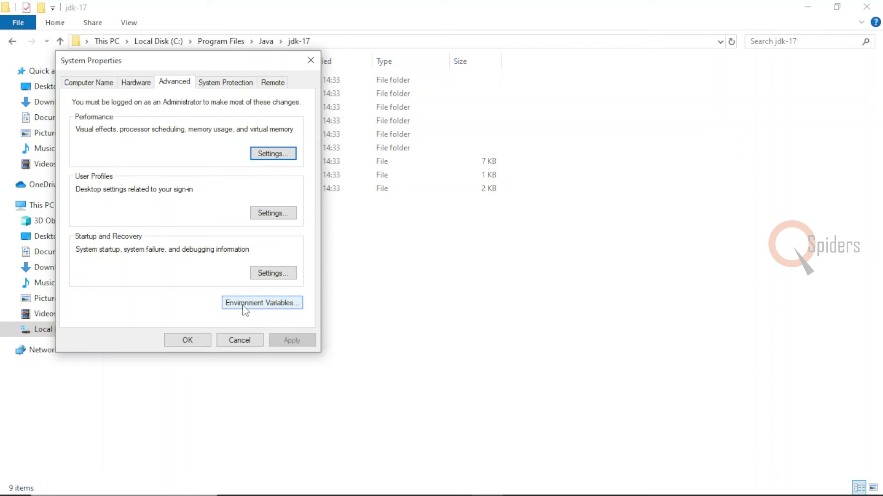
pyautogui.click(285, 304)
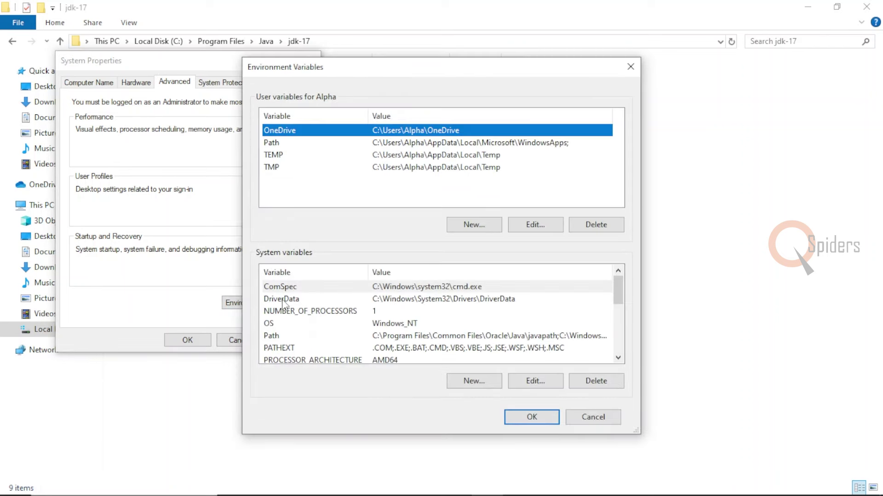
pyautogui.scroll(-2, 406, 322)
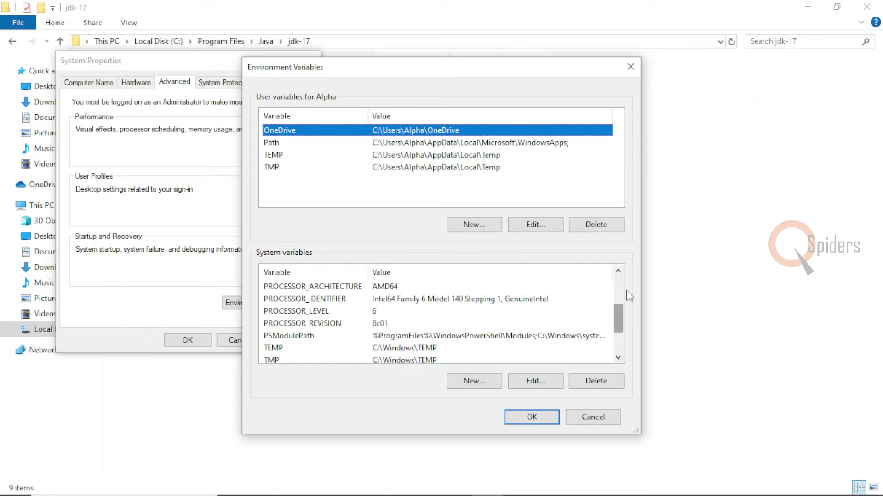
pyautogui.scroll(1, 618, 294)
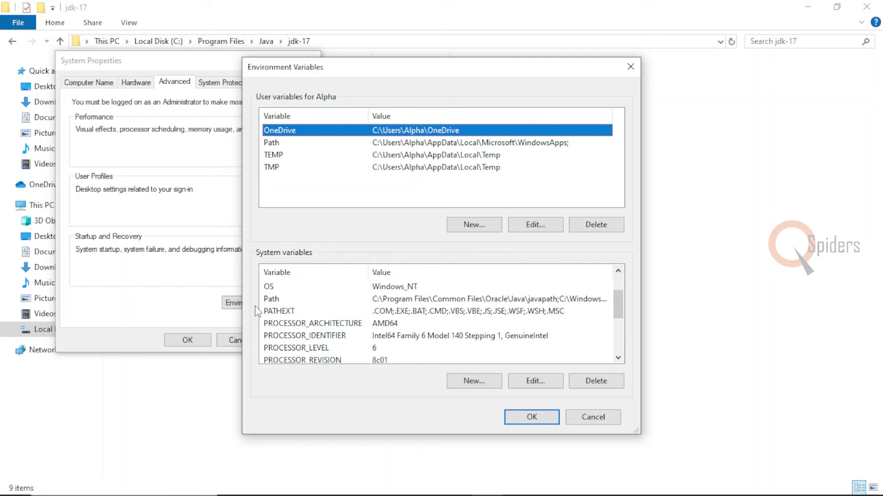
pyautogui.click(273, 301)
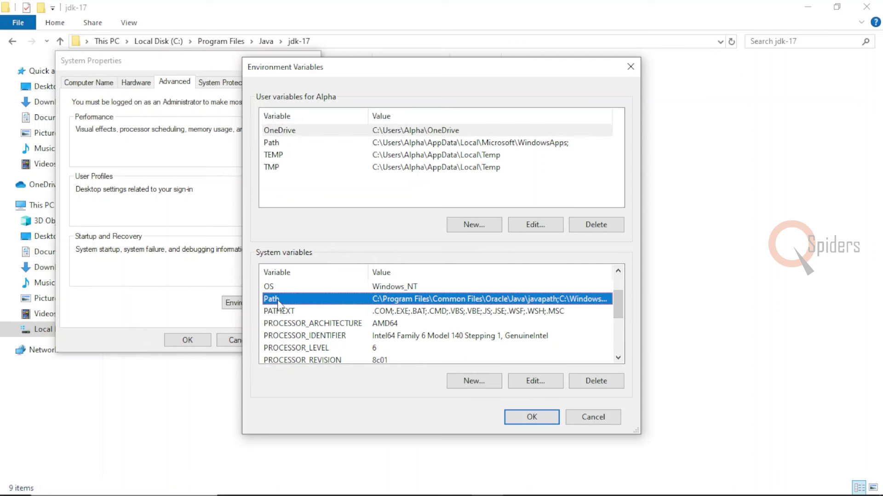
# Open the Path variable for editing, then open jdk-17\bin in Explorer and select its address.
pyautogui.doubleClick(274, 302)
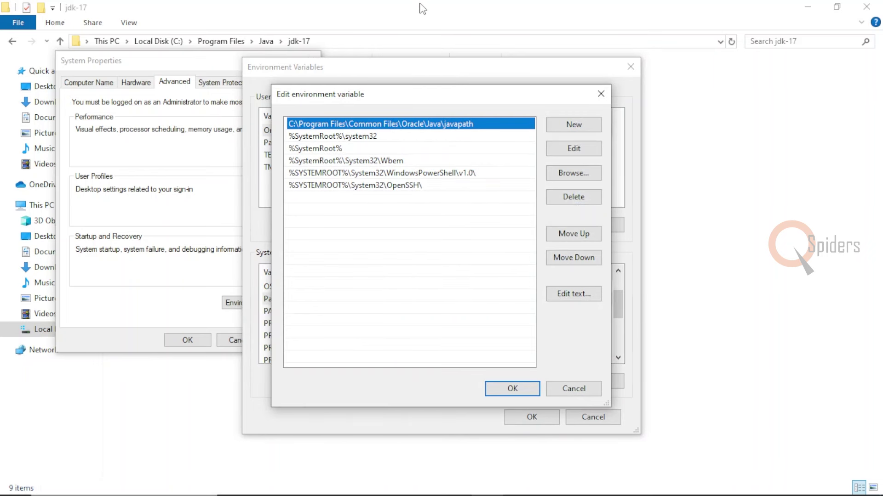
pyautogui.click(341, 5)
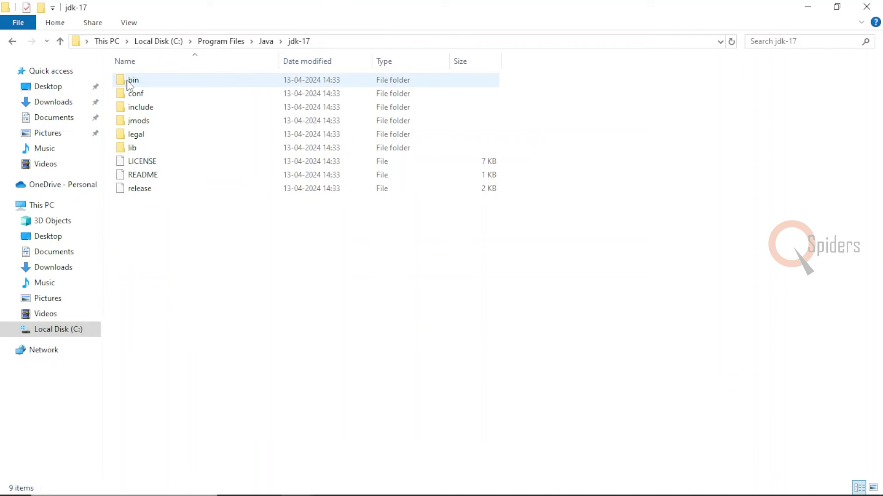
pyautogui.moveTo(129, 83)
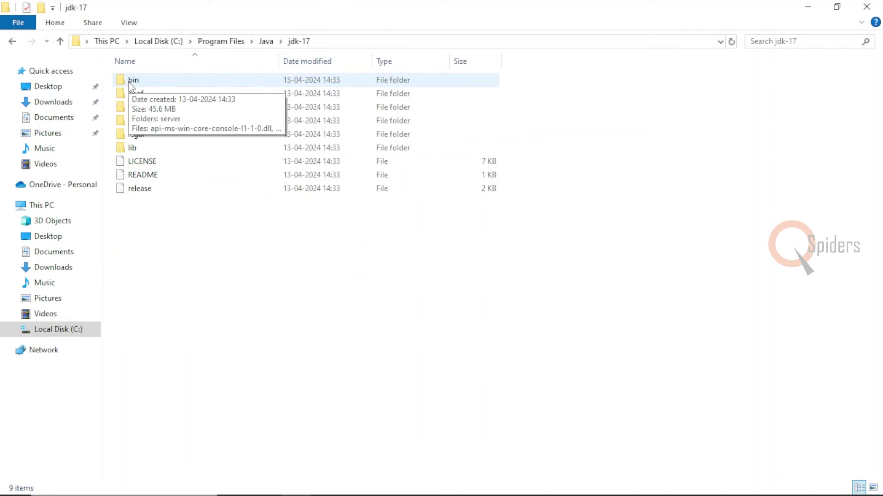
pyautogui.doubleClick(130, 82)
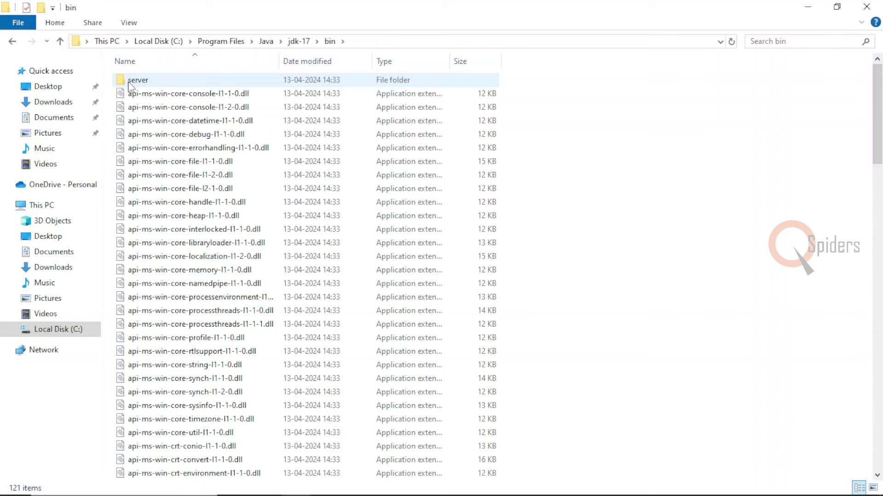
pyautogui.click(423, 41)
pyautogui.hotkey('ctrl', 'c')
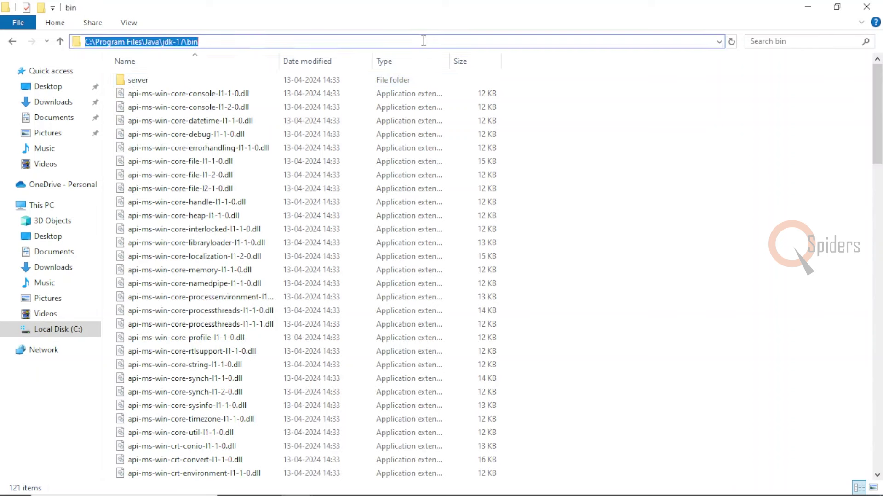
# Paste C:\Program Files\Java\jdk-17\bin as a new system Path entry and save it.
pyautogui.hotkey('alt', 'Tab')
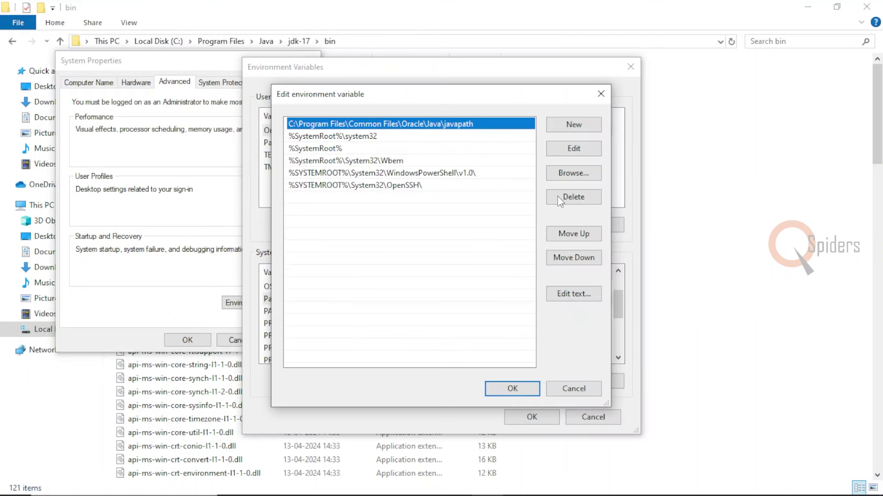
pyautogui.click(576, 128)
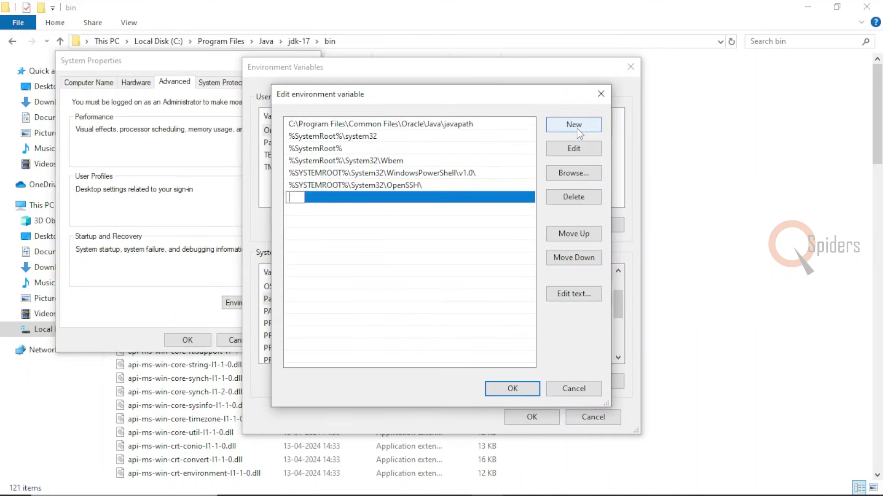
pyautogui.hotkey('ctrl', 'v')
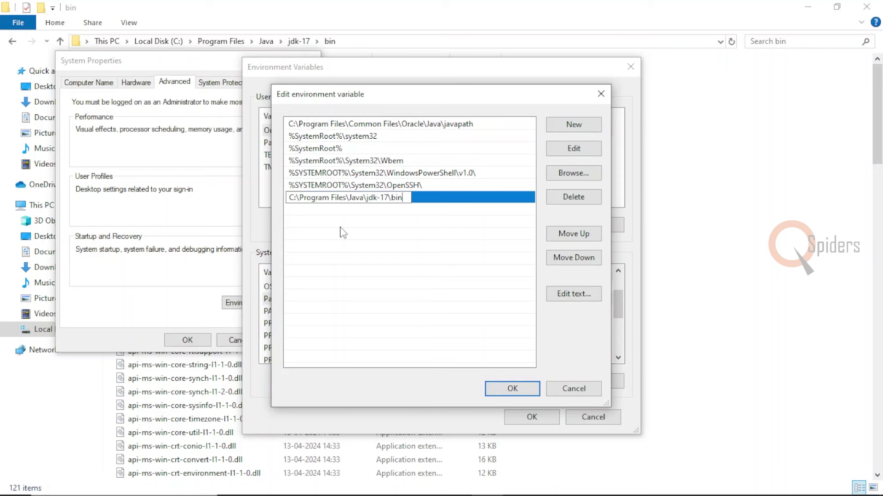
pyautogui.click(521, 394)
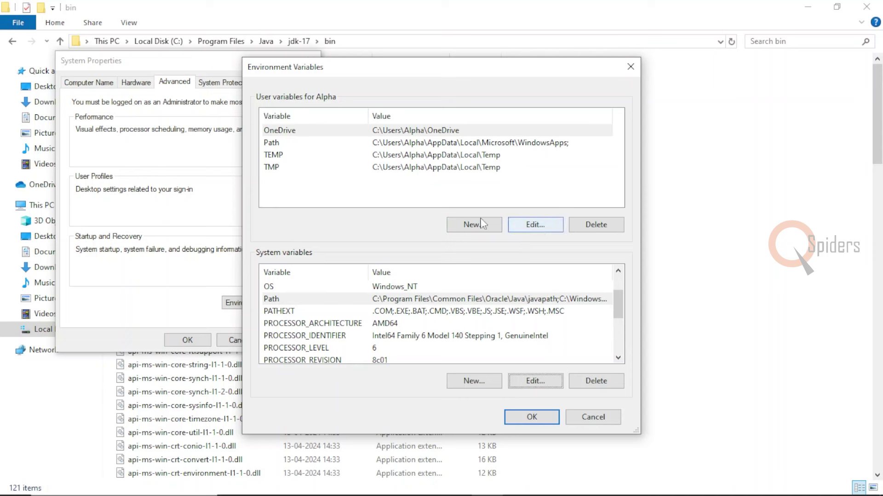
# Add user variable JAVA_HOME with value C:\Program Files\Java\jdk-17.
pyautogui.click(464, 227)
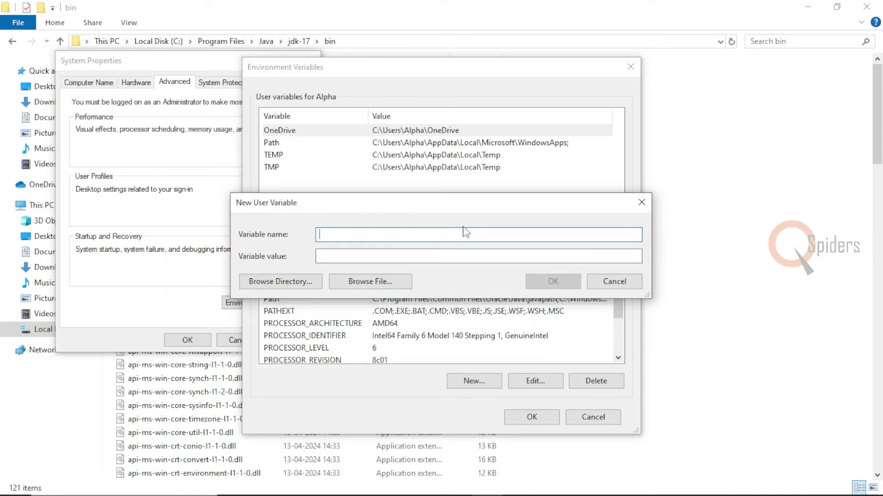
pyautogui.write('JAVA_HOME')
pyautogui.click(398, 251)
pyautogui.write('C:\\Program Files\\Java\\jdk-17\\bin')
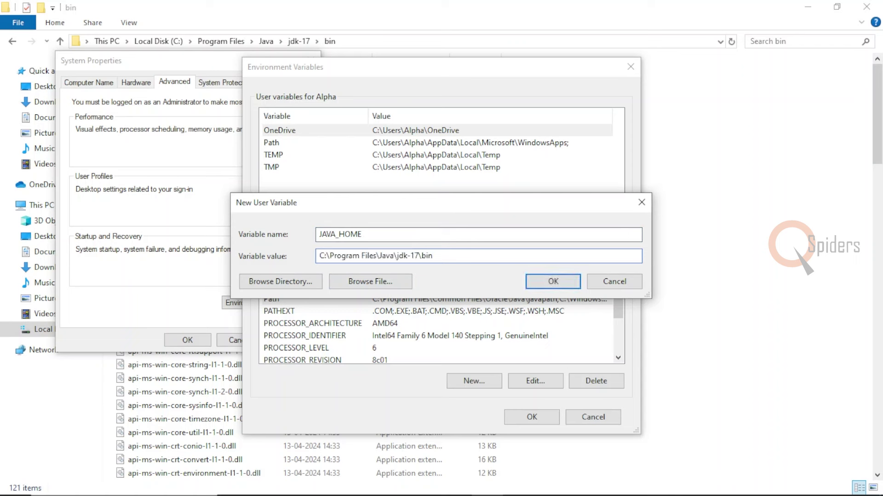
pyautogui.press('BackSpace')
pyautogui.press('BackSpace')
pyautogui.press('BackSpace')
pyautogui.press('BackSpace')
pyautogui.click(561, 284)
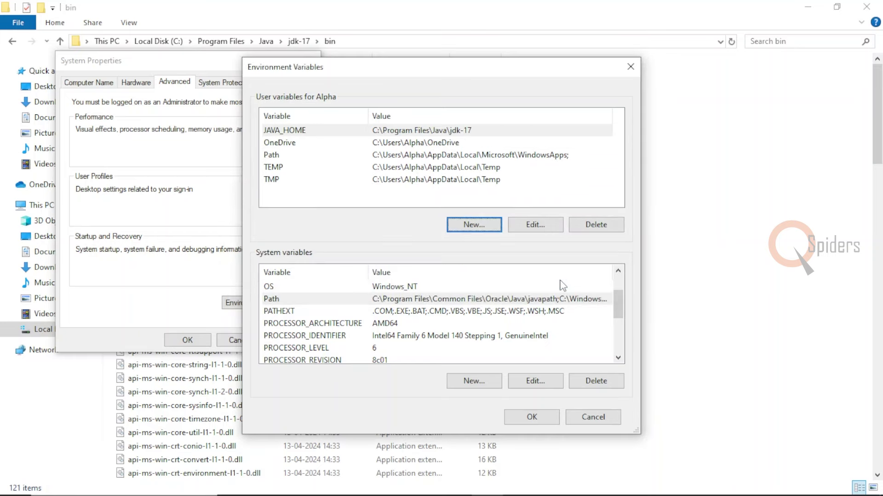
# Apply the environment variable changes, close System Properties and show the desktop.
pyautogui.click(531, 419)
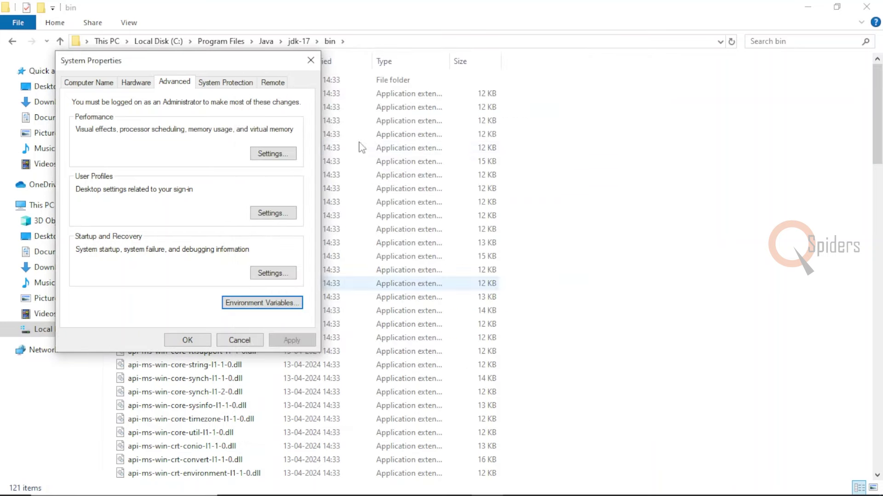
pyautogui.click(310, 60)
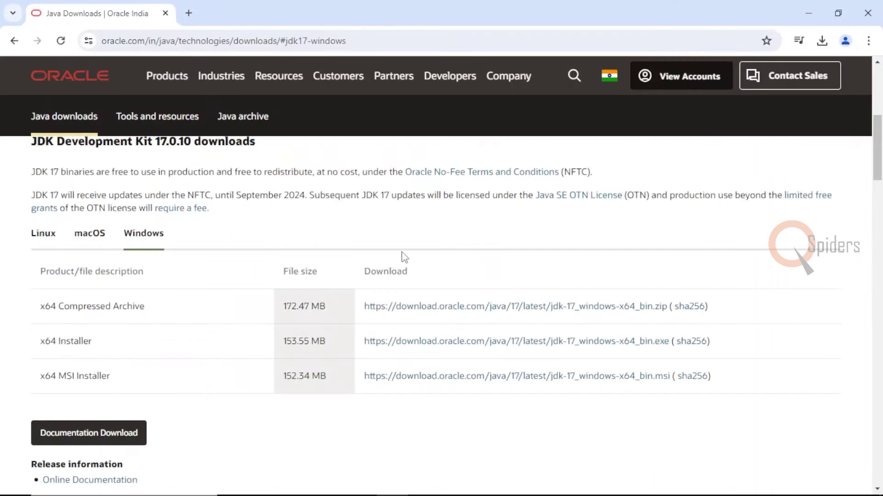
pyautogui.press('super+d')
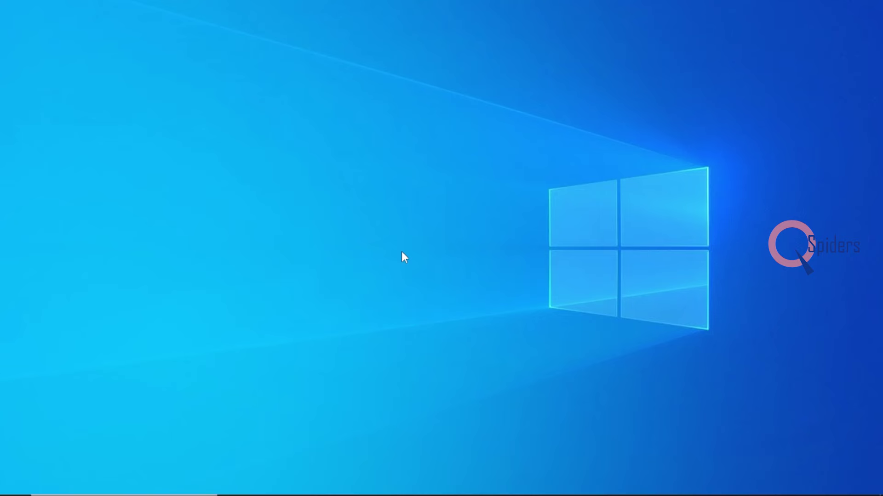
# In a fresh Command Prompt, confirm java -version reports 17.0.10.
pyautogui.click(71, 493)
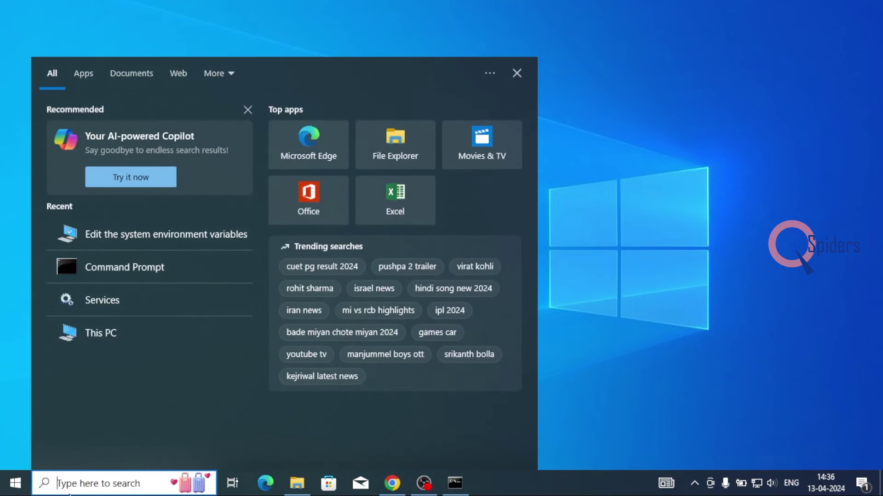
pyautogui.click(144, 267)
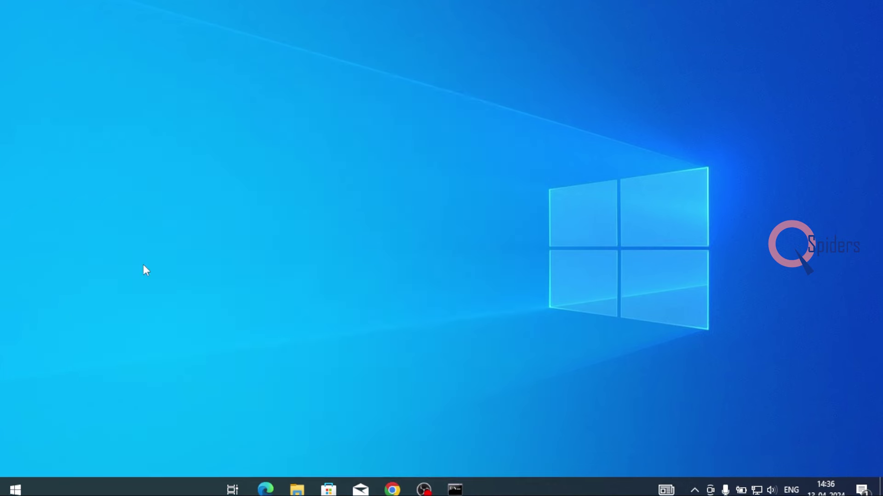
pyautogui.write('java')
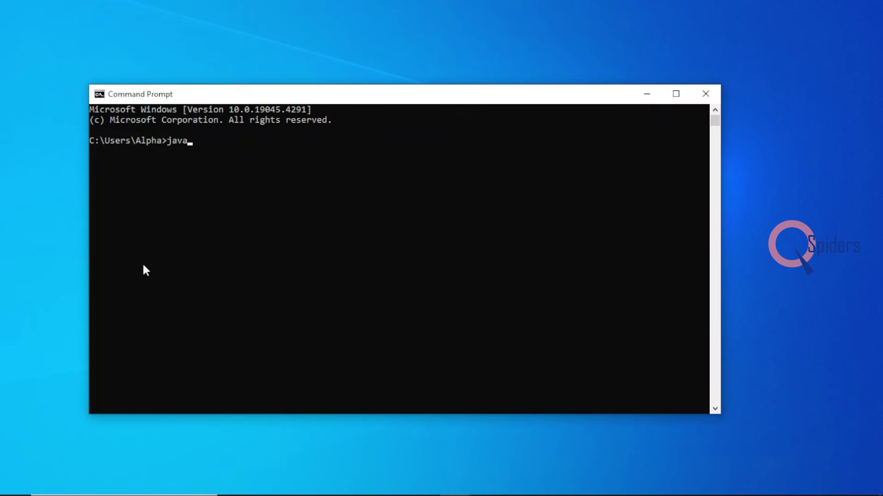
pyautogui.write(' -version')
pyautogui.press('Return')
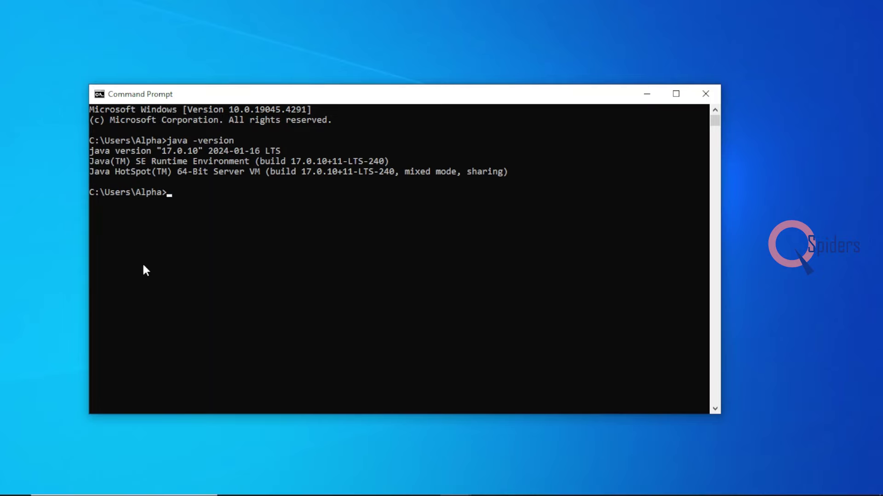